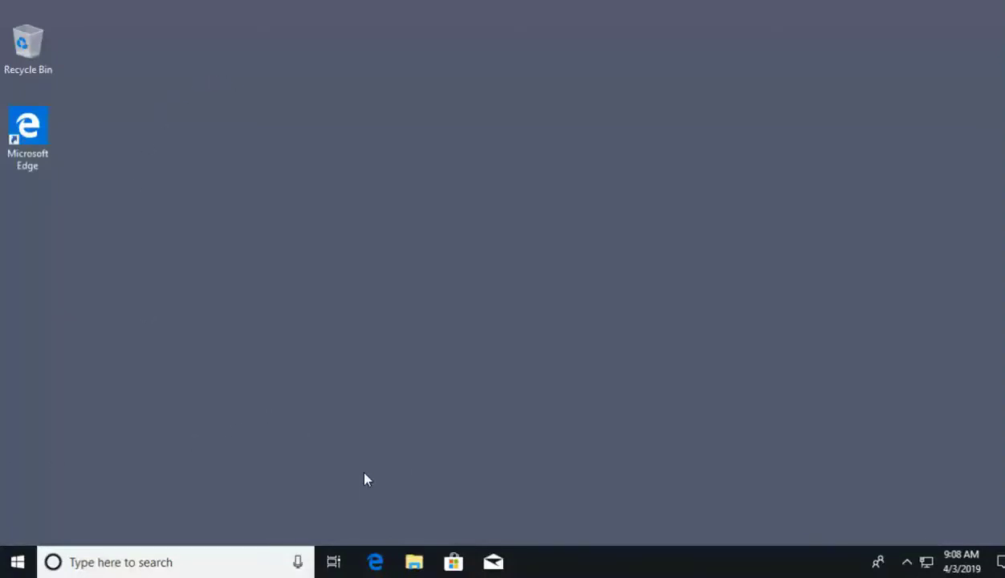
- Browse to Local Disk (C:) in File Explorer, view the contents of the Support_Tickets folder, and return to the drive
click(414, 563)
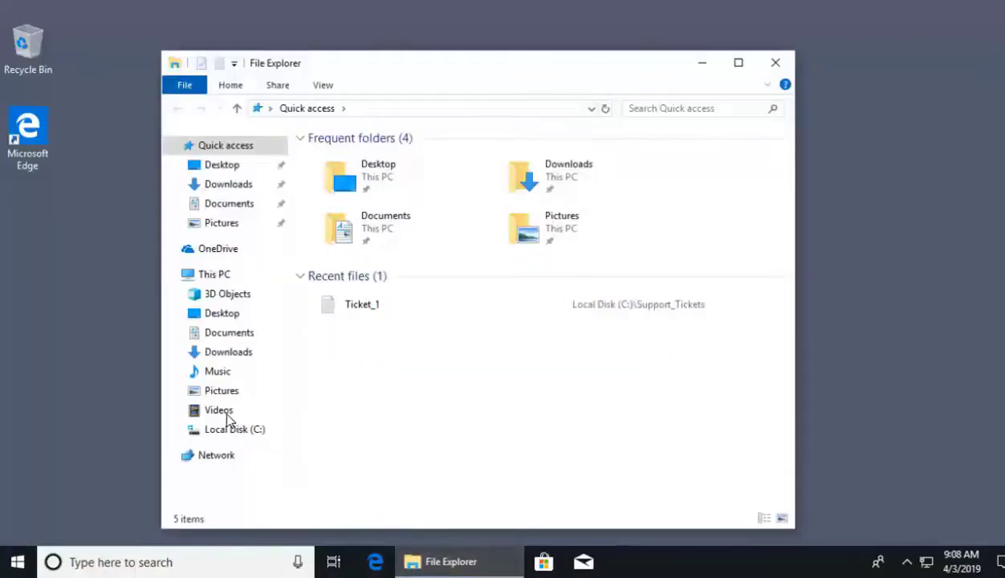
click(225, 434)
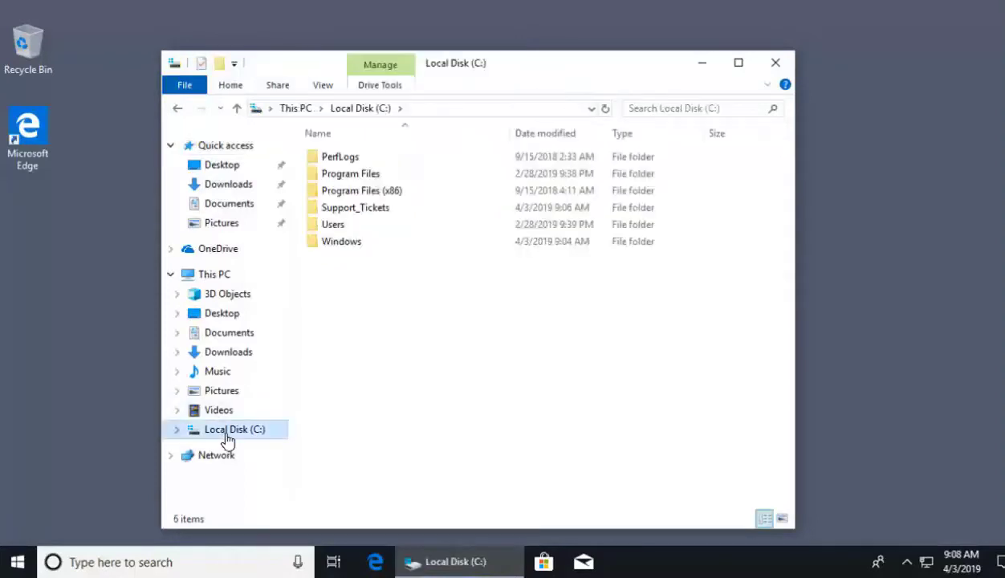
click(366, 213)
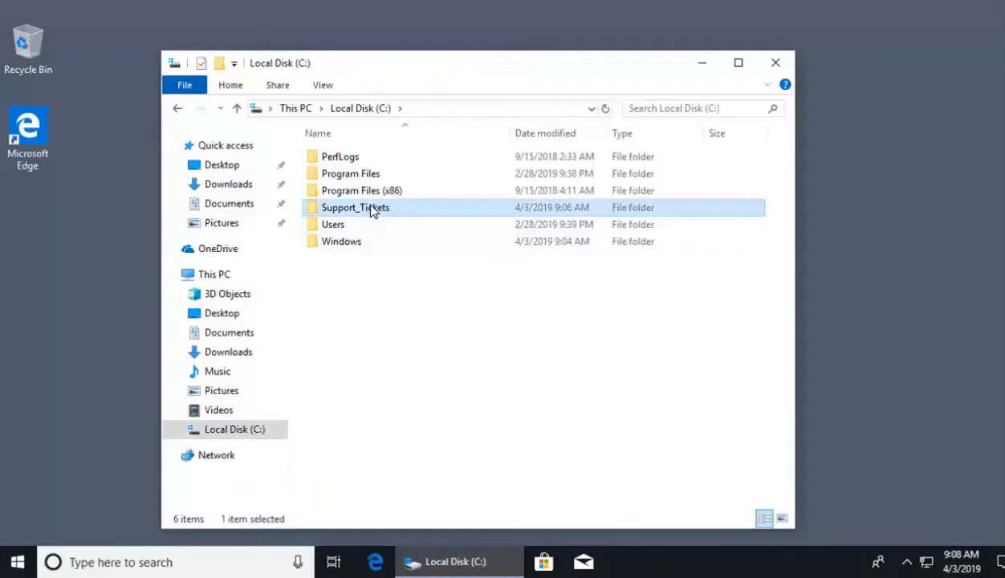
double_click(371, 210)
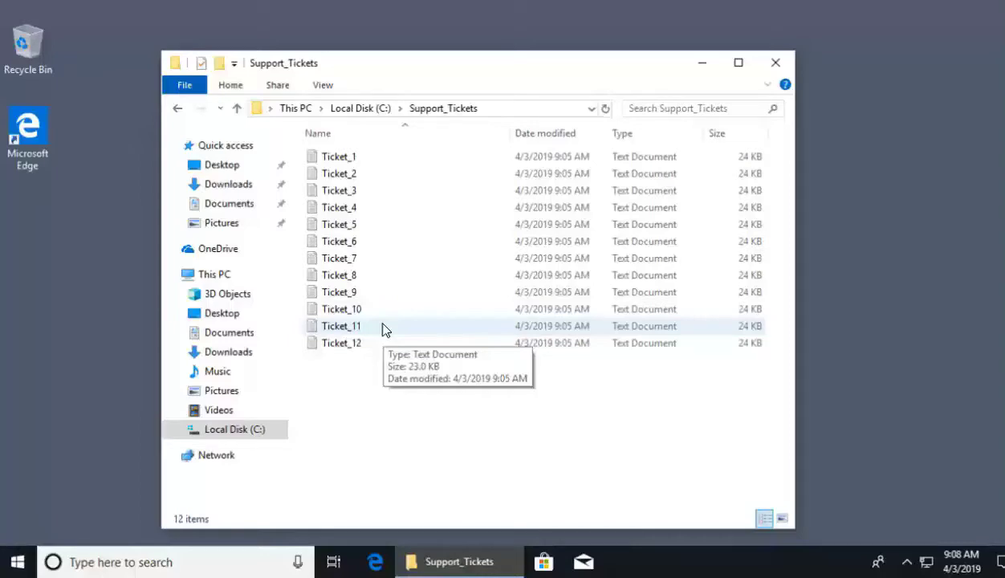
click(369, 109)
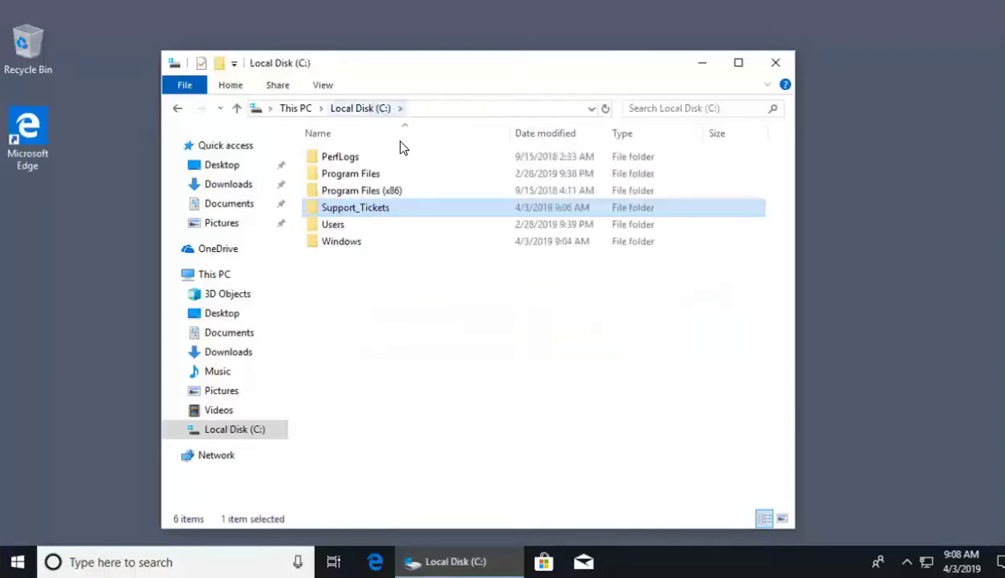
- Set up sharing of the Support_Tickets folder with specific people, adding Everyone with the Read permission level
right_click(380, 216)
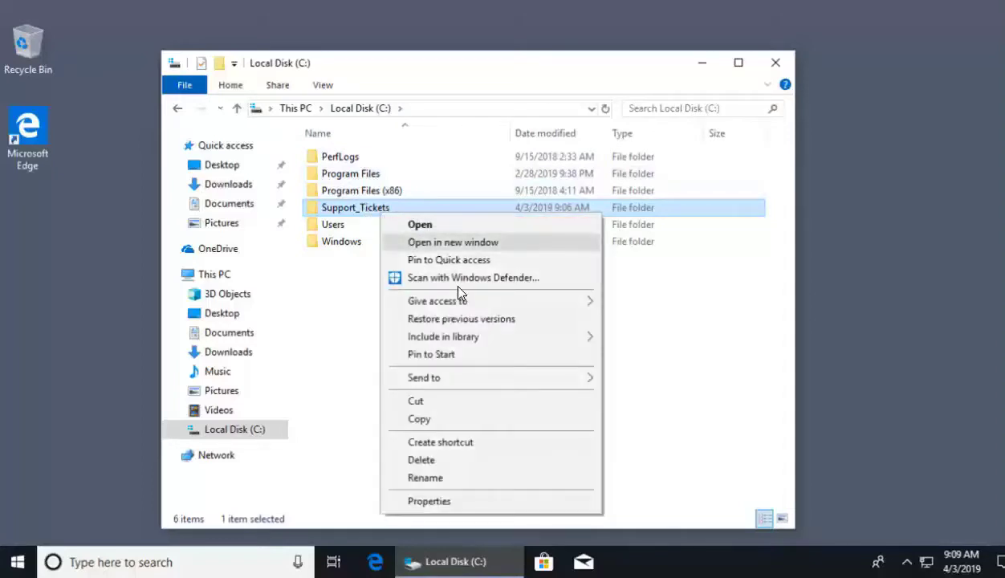
mouse_move(463, 306)
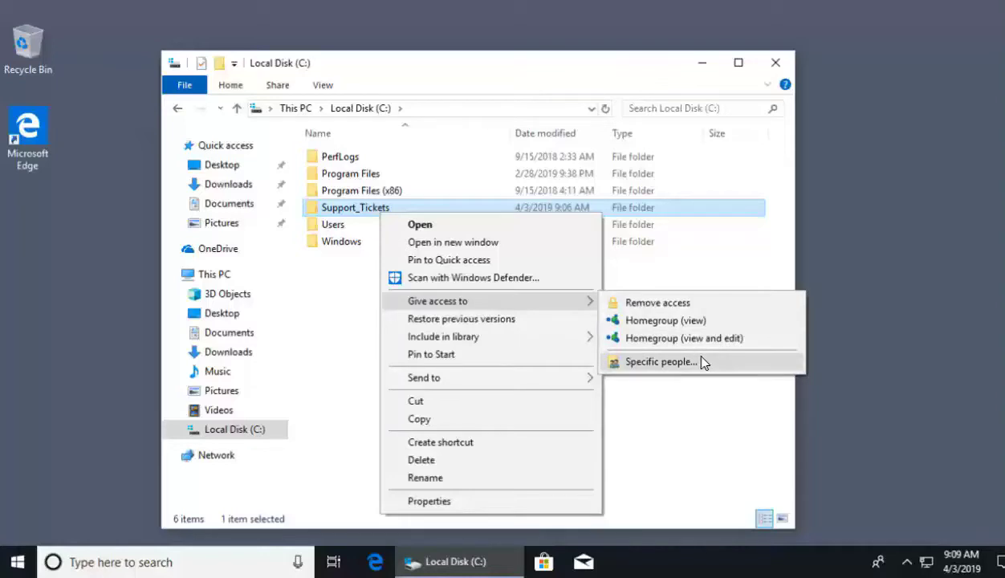
click(697, 361)
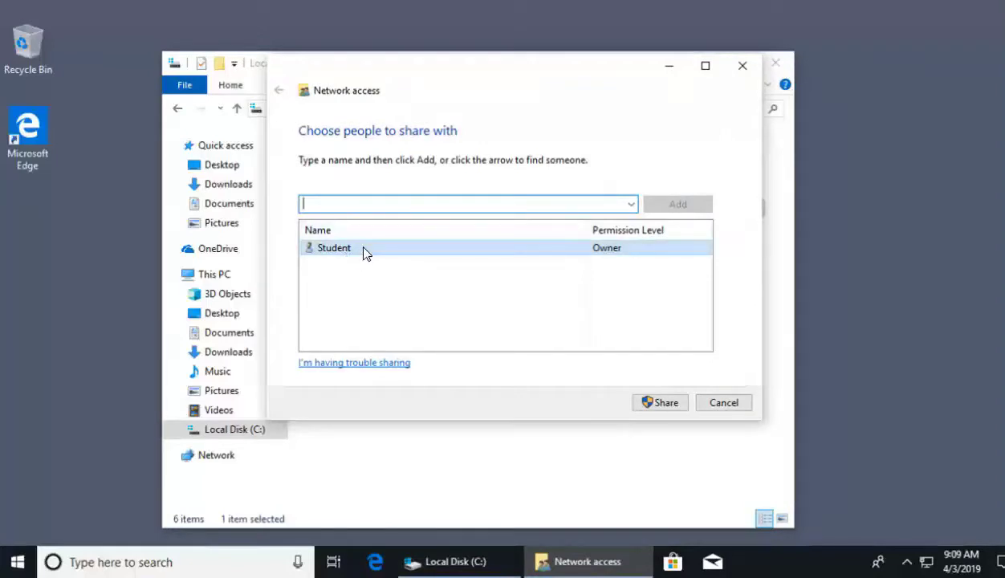
mouse_move(363, 250)
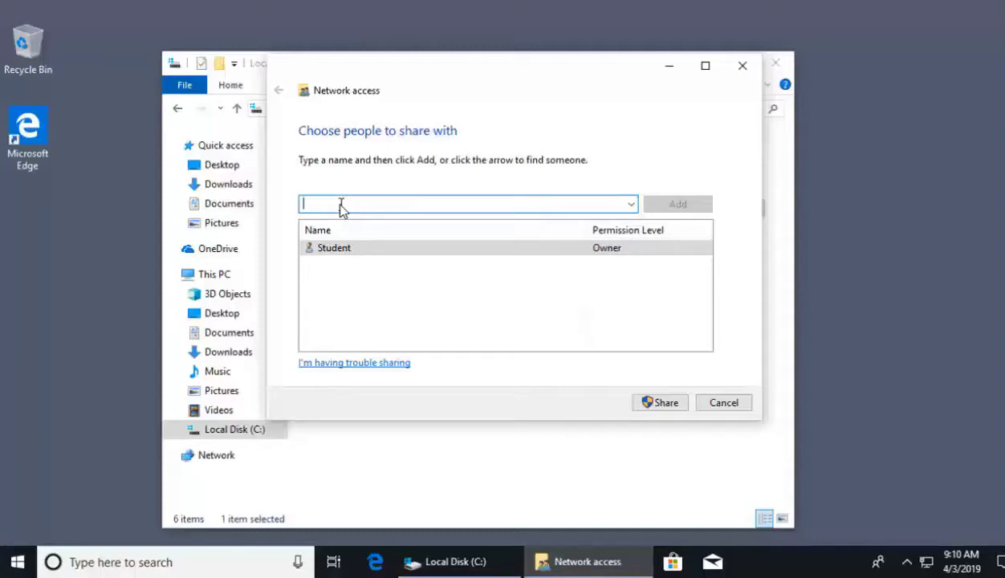
text(everyone)
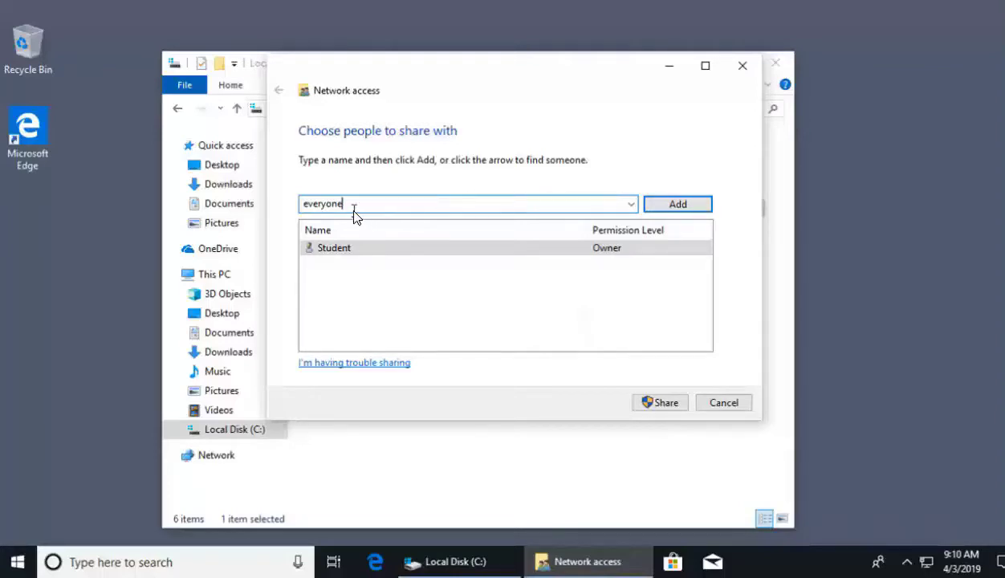
click(654, 206)
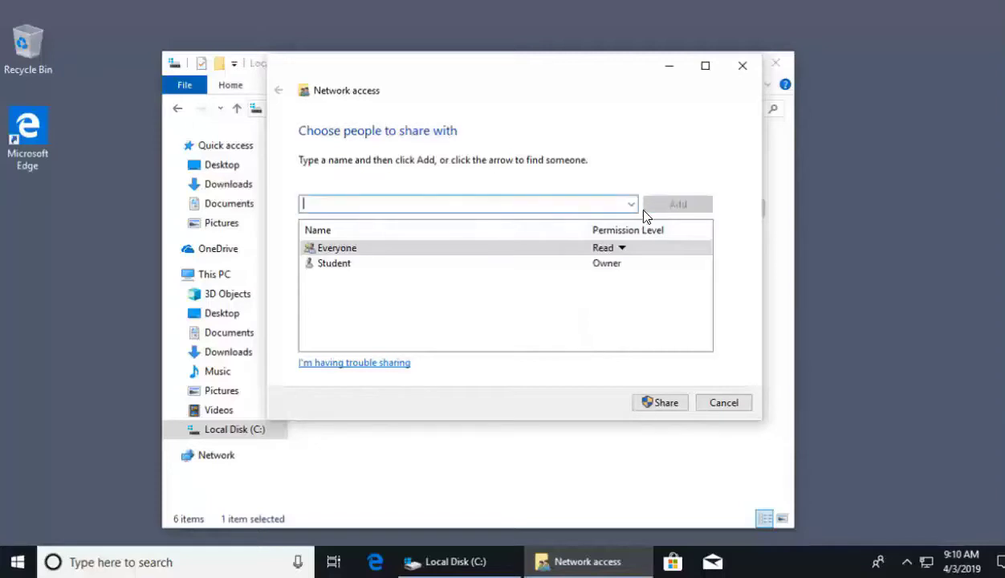
click(623, 250)
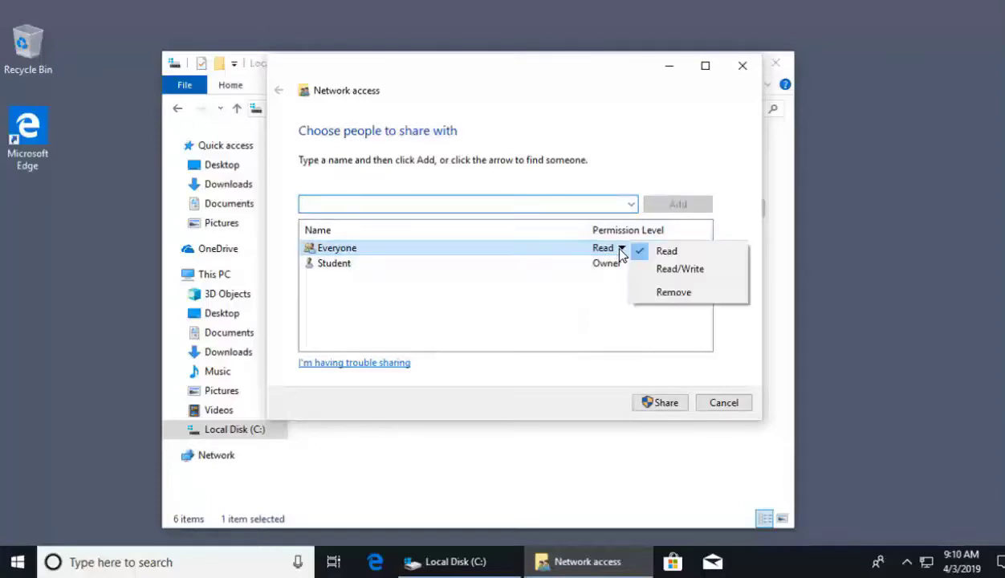
click(692, 255)
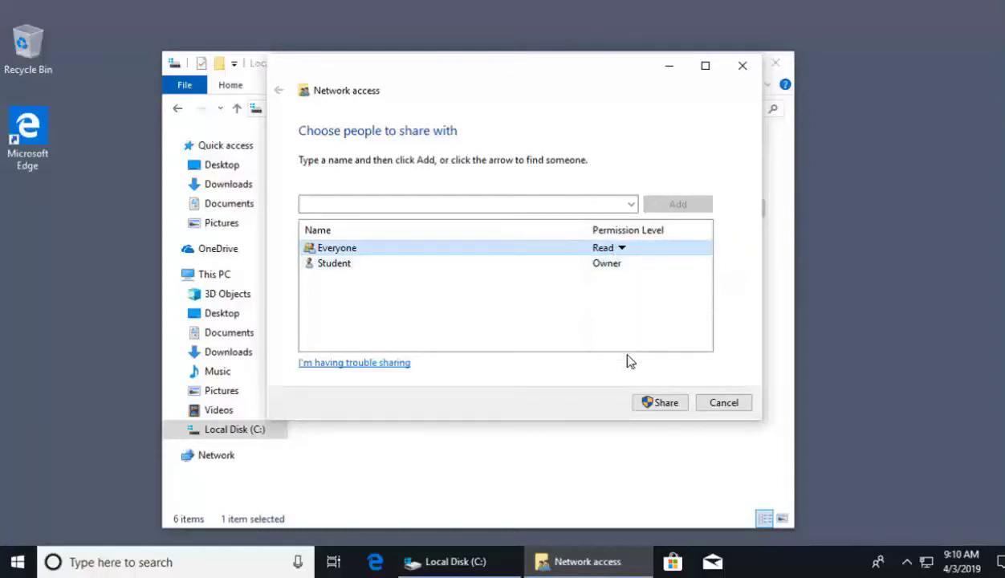
- Share the Support_Tickets folder, making the connected network a private network, and finish the sharing wizard
click(648, 402)
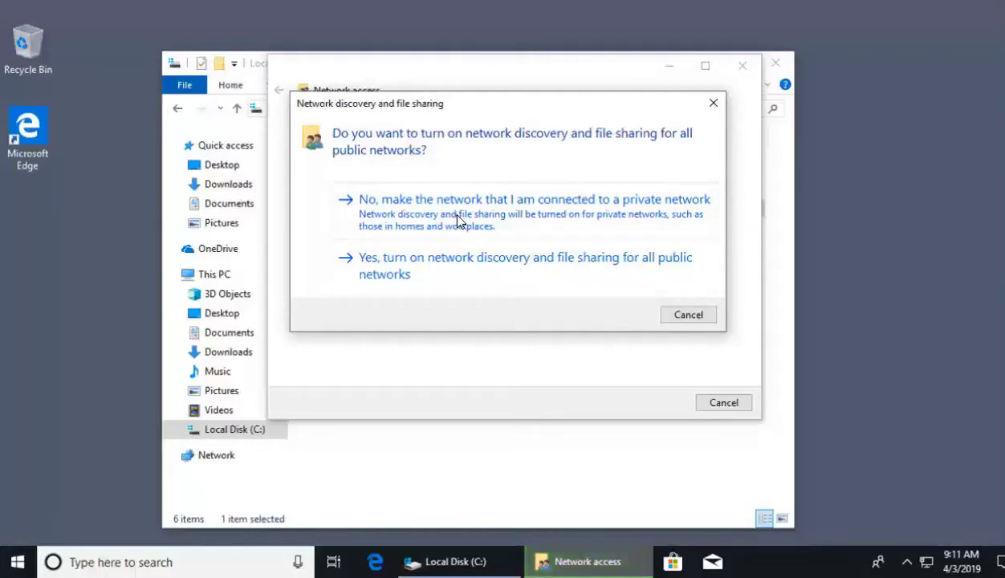
click(447, 219)
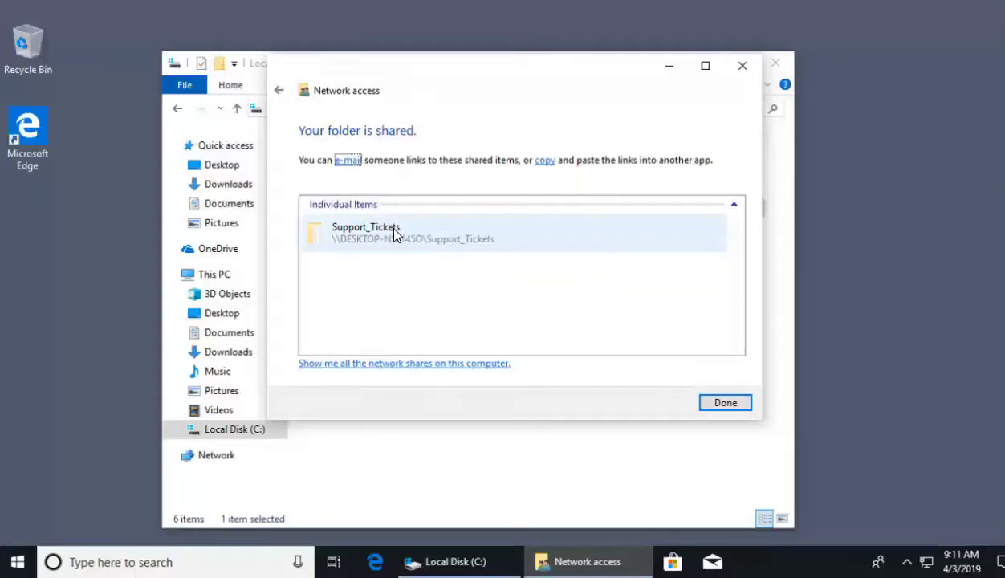
click(716, 406)
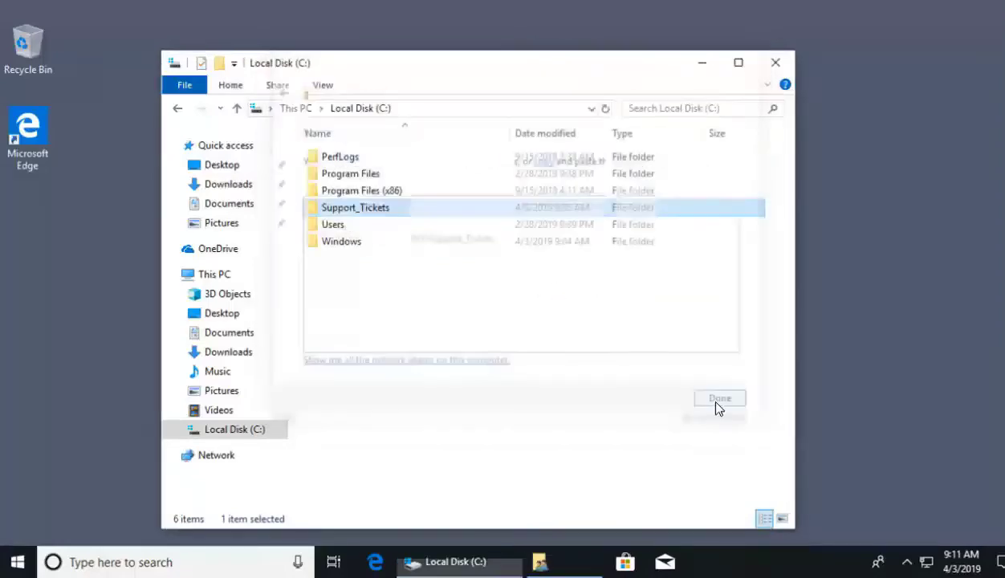
- In the advanced sharing settings of Support_Tickets, enter the comment "To access and view current Support Tickets"
right_click(372, 213)
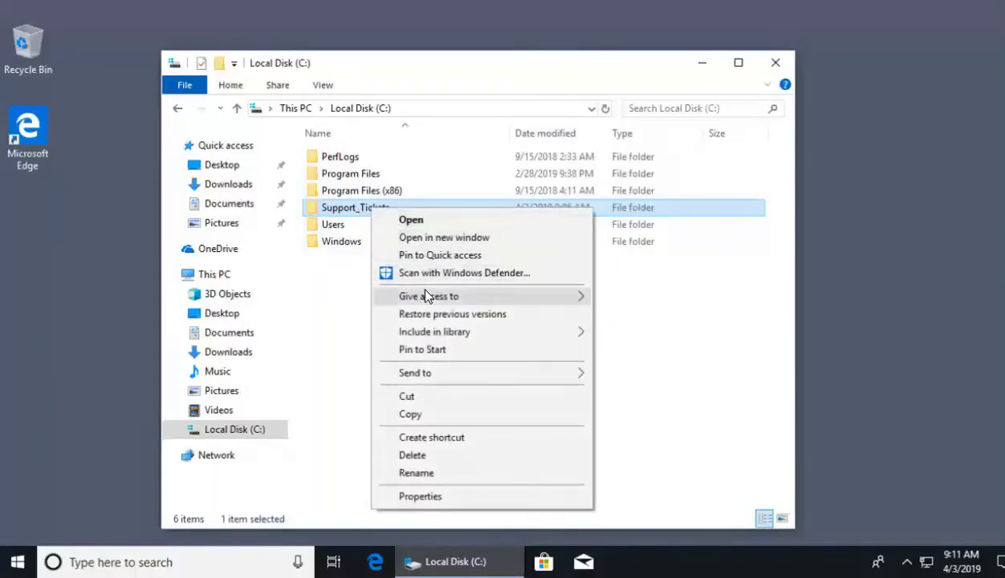
mouse_move(426, 298)
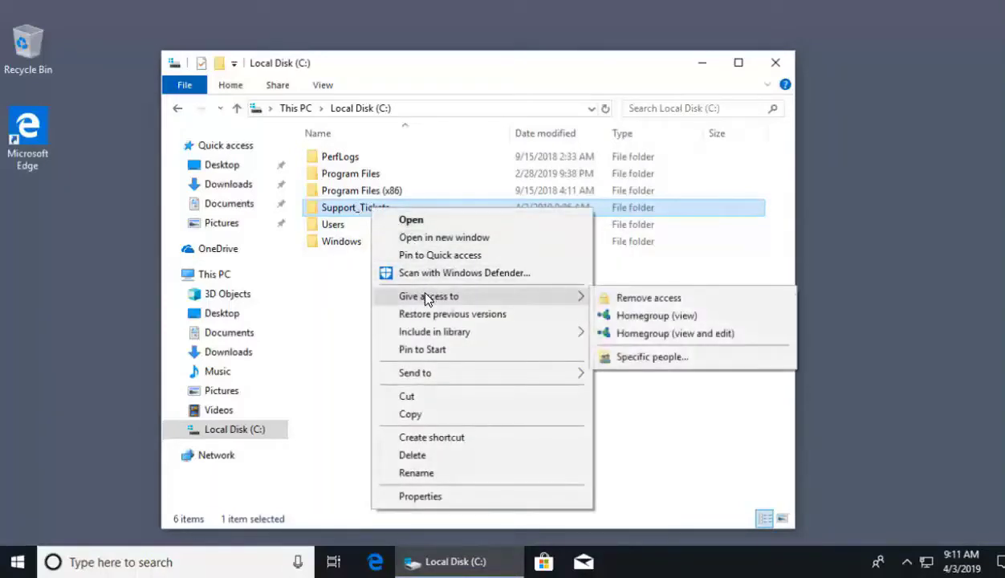
click(437, 496)
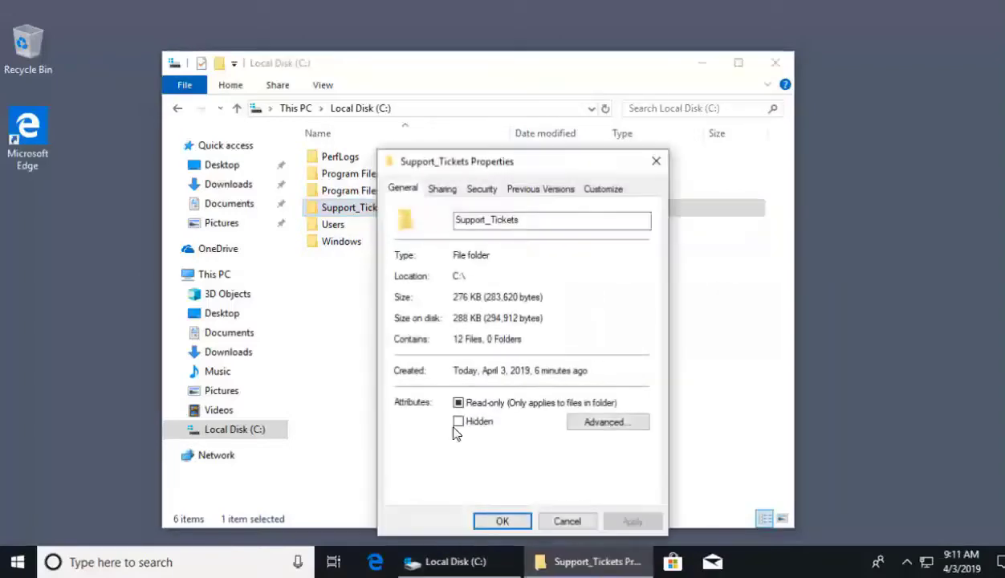
drag(514, 162, 602, 107)
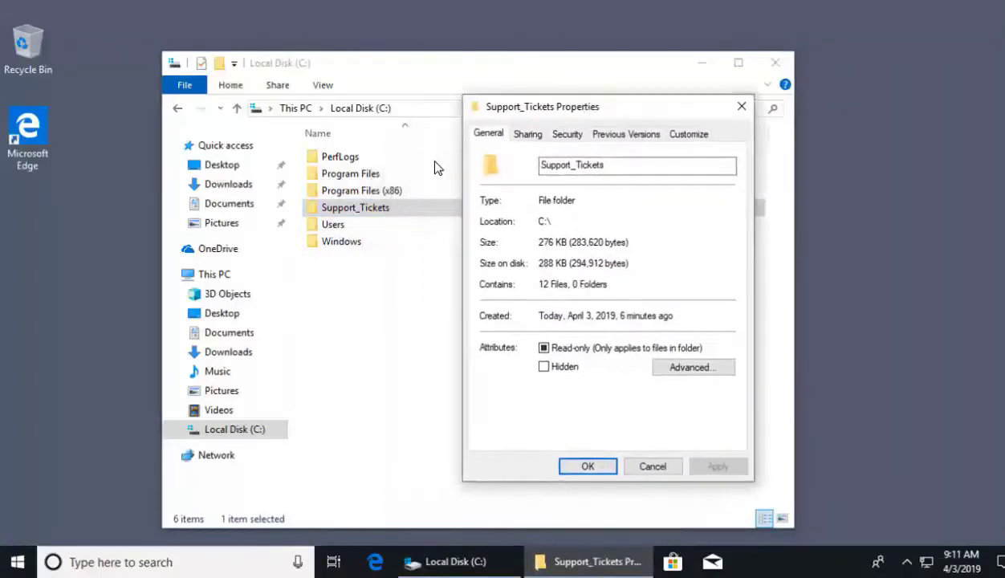
click(530, 137)
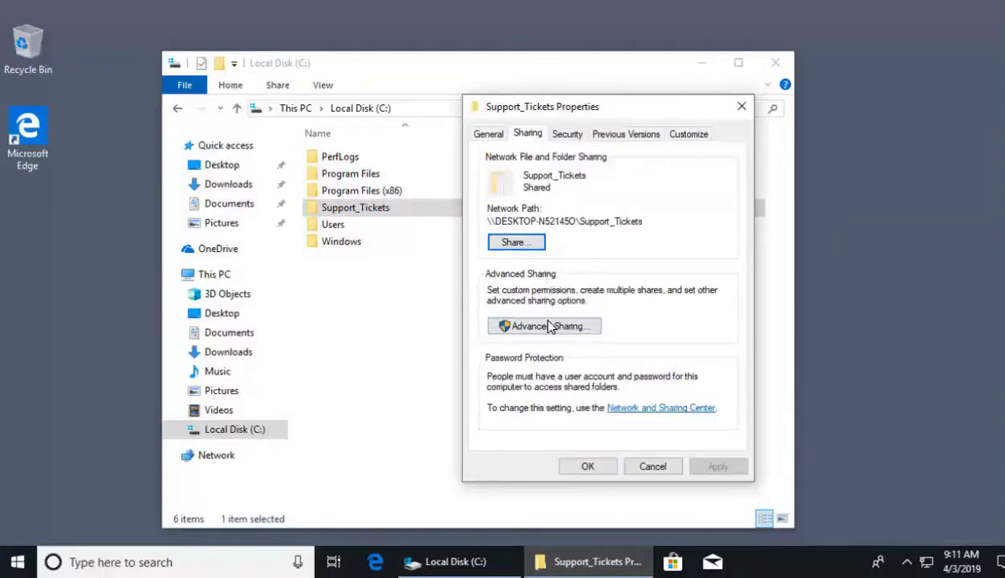
click(513, 329)
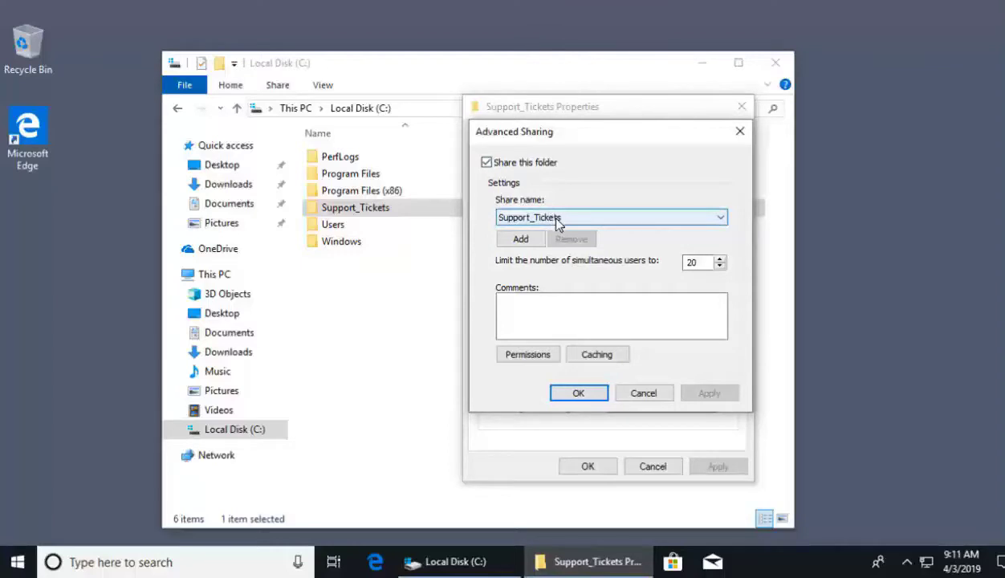
click(534, 320)
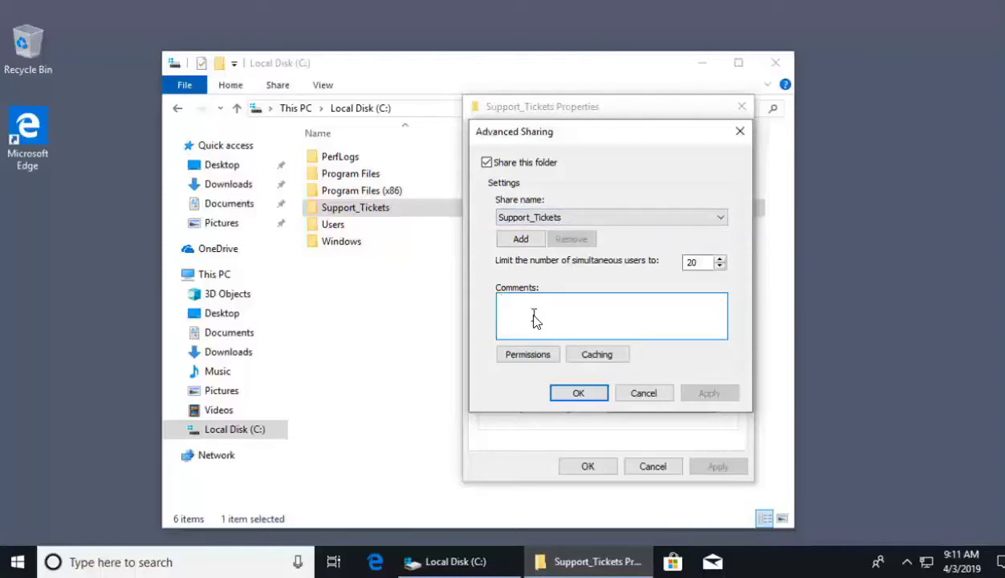
text(To acces)
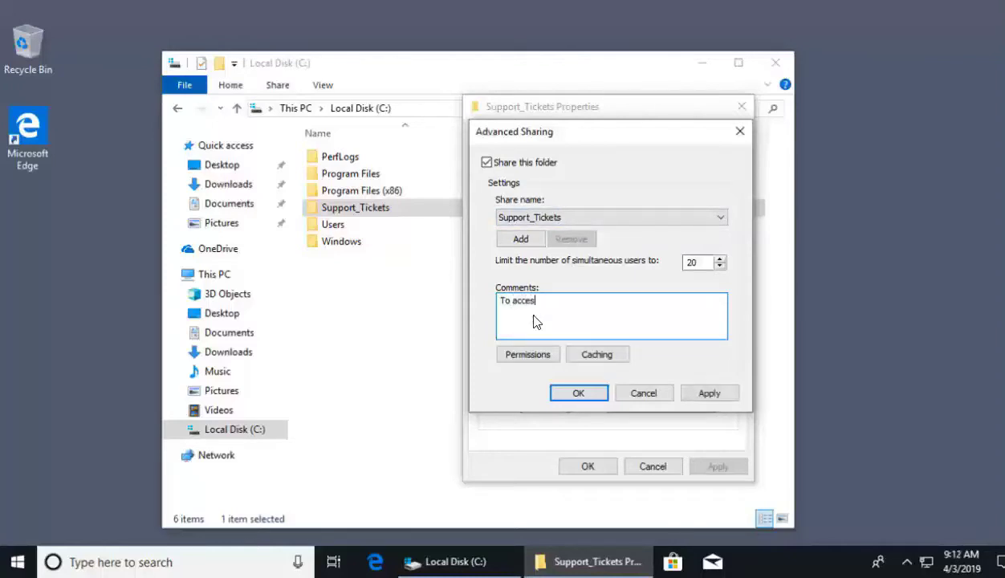
text(s and view current Support Tickets)
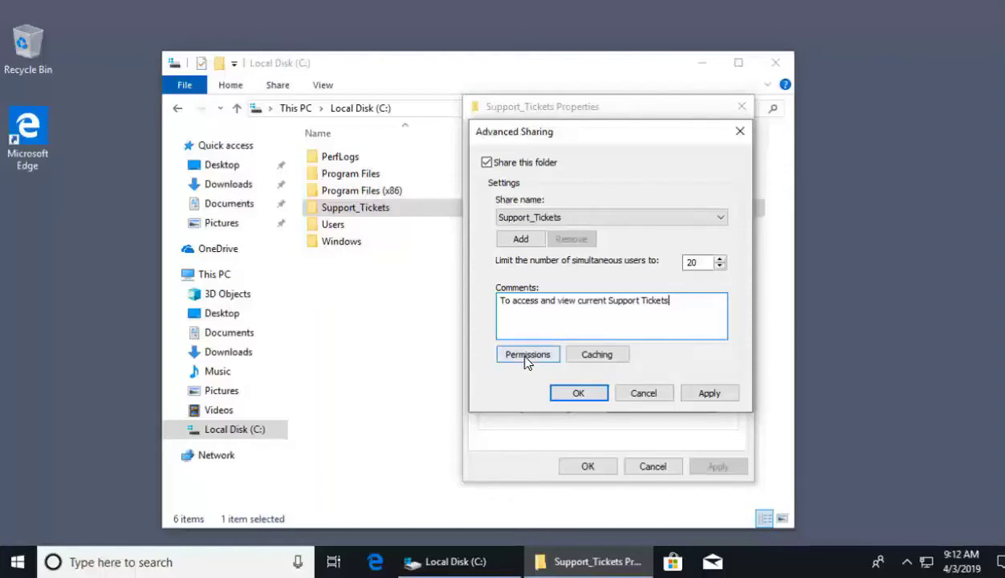
click(691, 262)
double_click(692, 263)
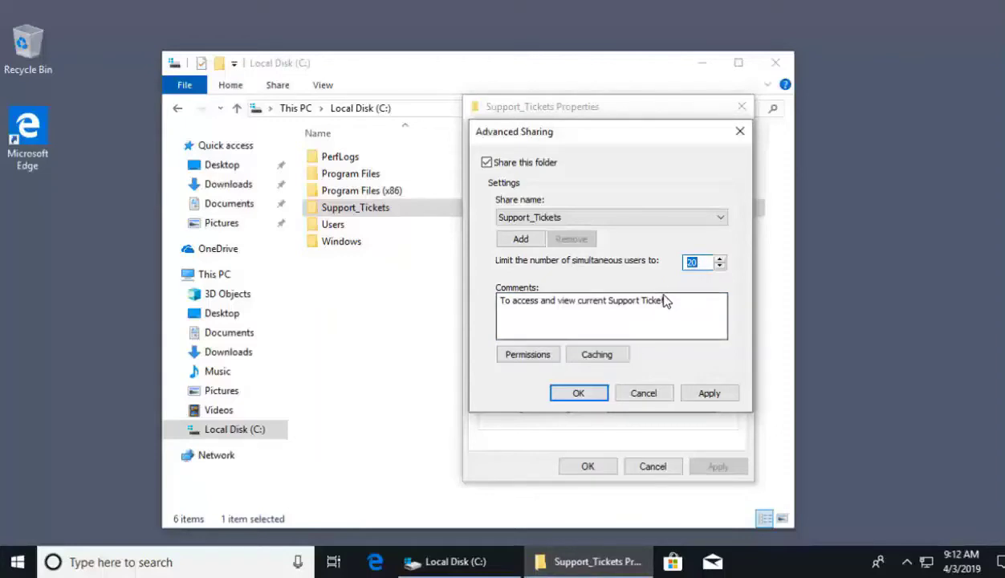
click(704, 264)
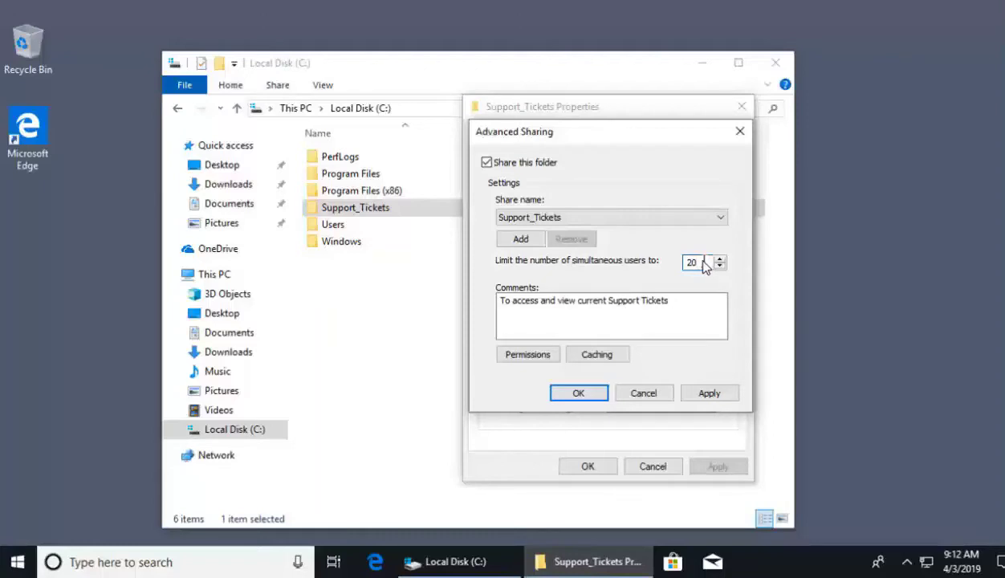
- Limit Everyone's share permissions on Support_Tickets to Read by removing the Full Control and Change allowances, and check the Administrators group's permissions
click(529, 355)
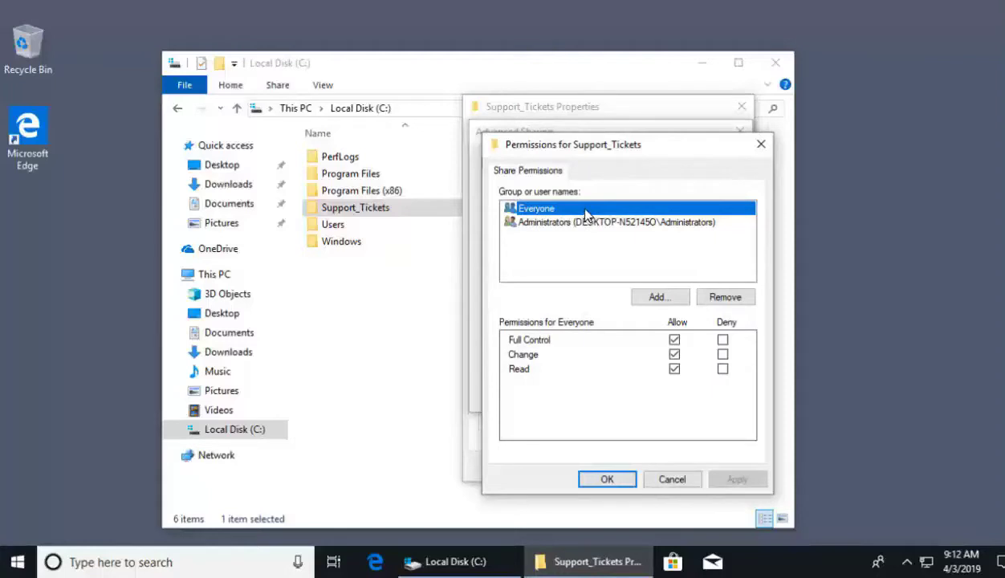
click(677, 354)
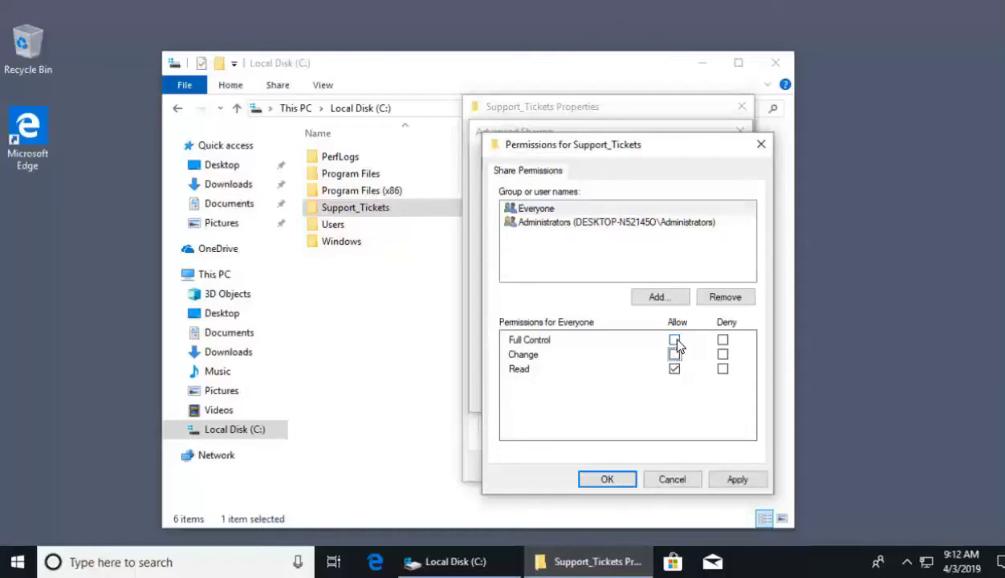
click(675, 354)
click(675, 355)
click(607, 227)
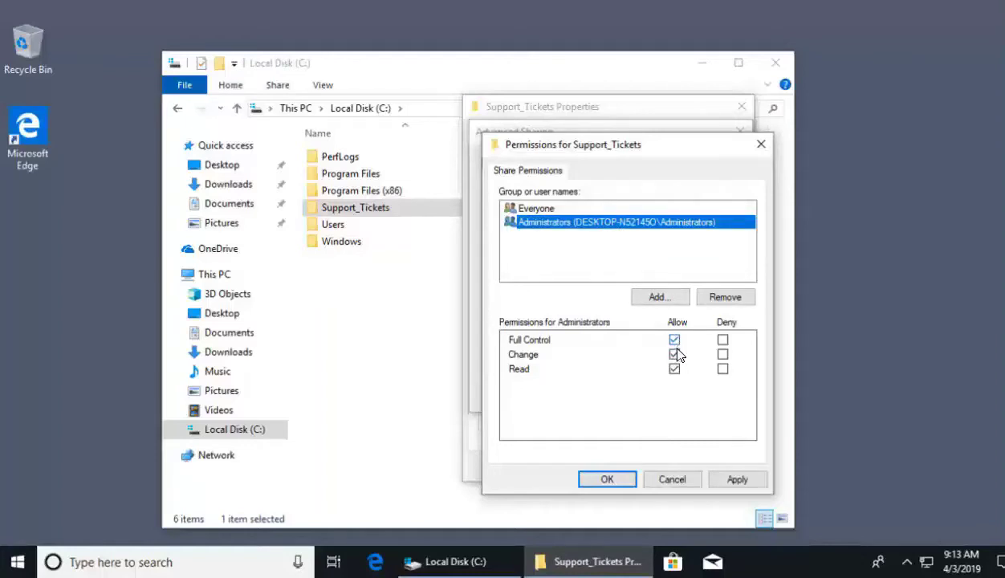
click(586, 209)
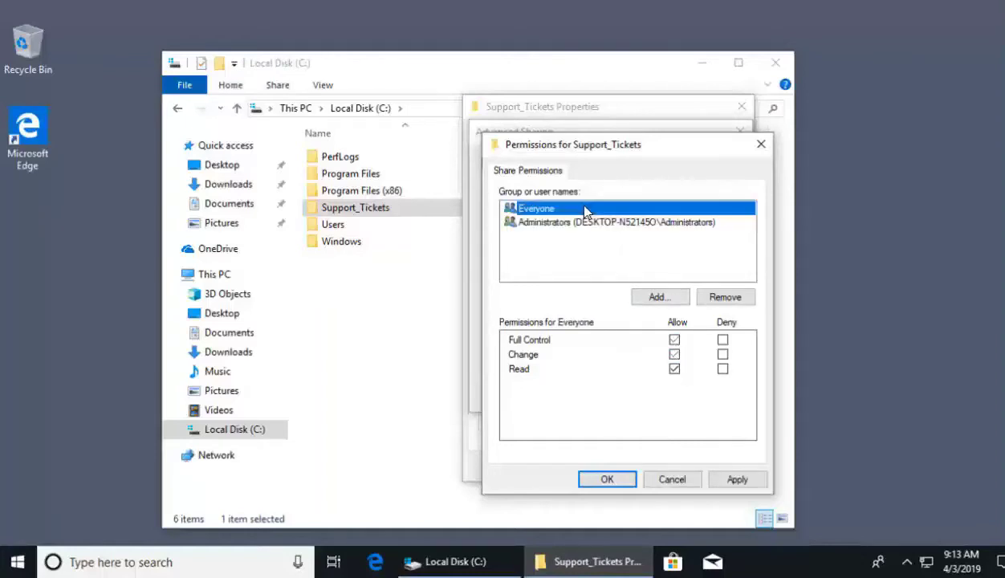
click(736, 482)
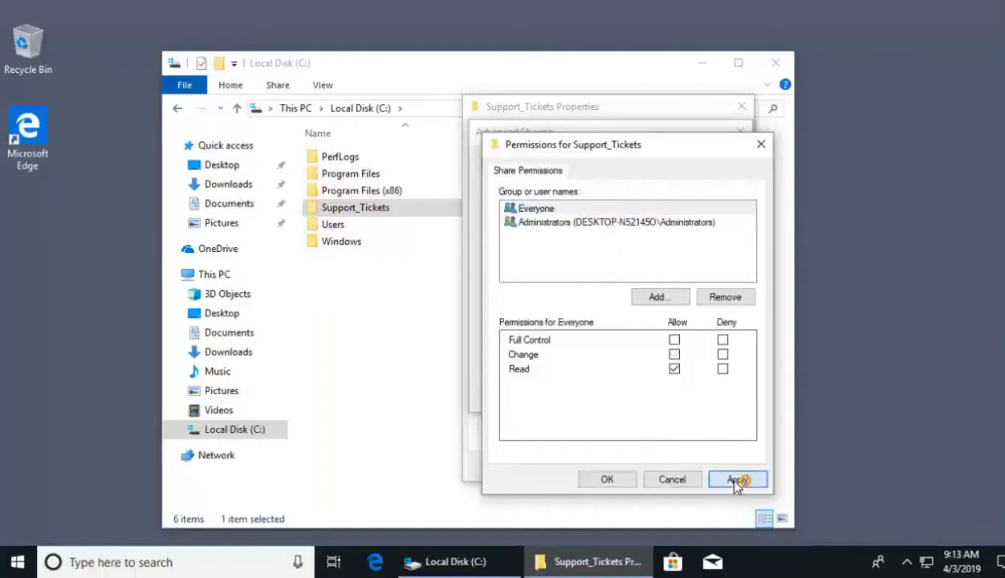
click(619, 479)
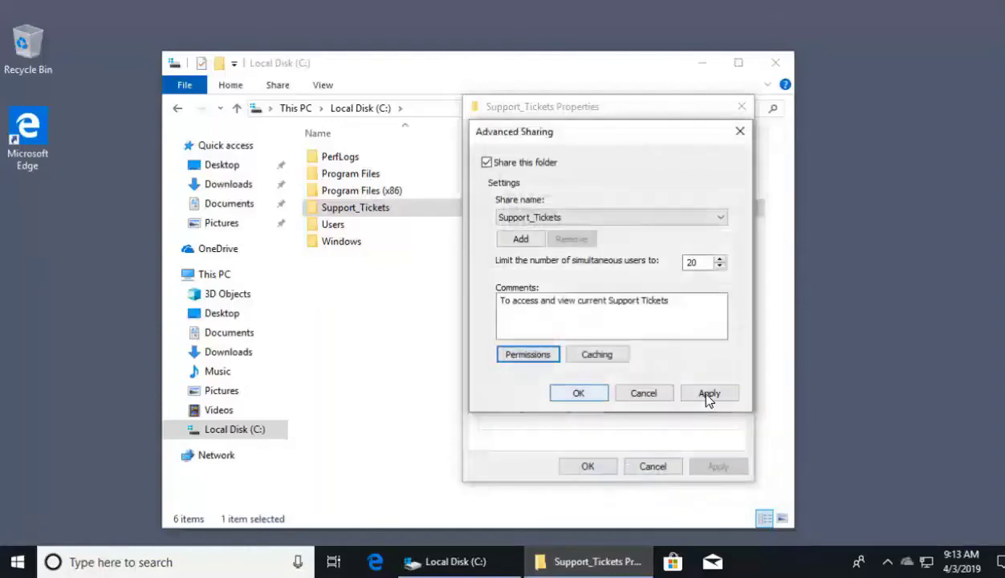
- Apply the advanced sharing settings and close the Support_Tickets folder's properties
click(710, 395)
click(578, 393)
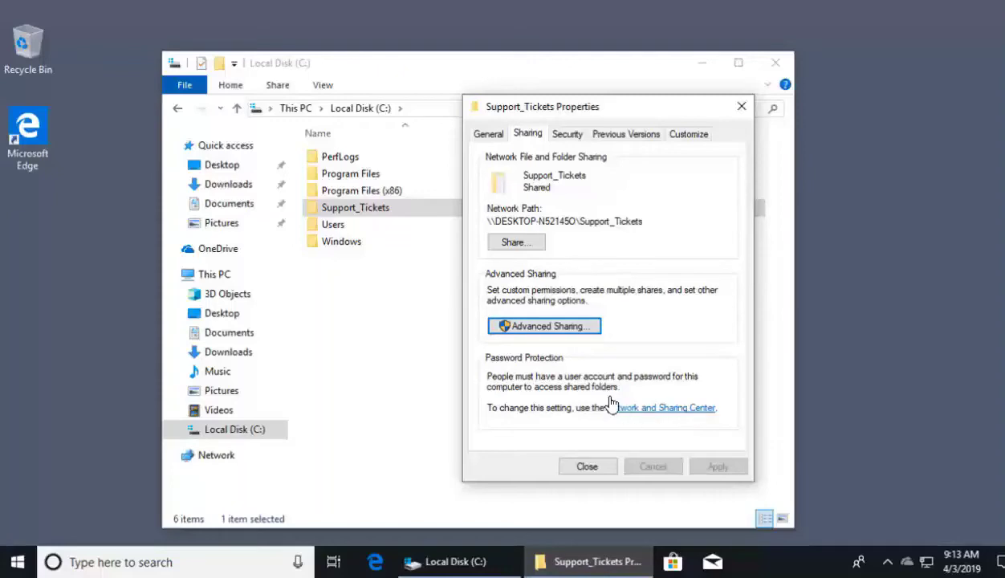
click(586, 465)
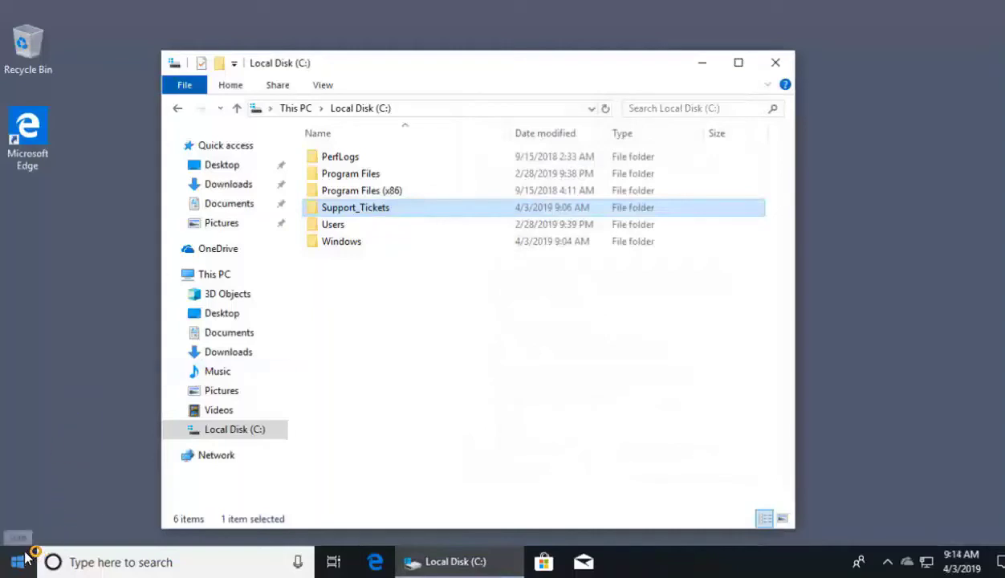
- In the network's advanced sharing options, turn off password protected sharing for all networks, save the changes and close the network settings
right_click(930, 565)
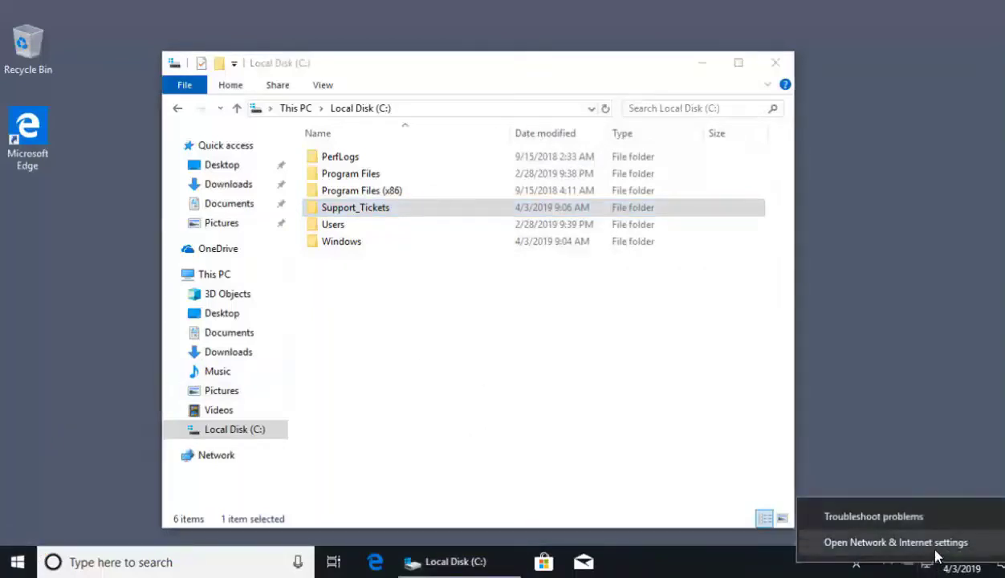
click(934, 542)
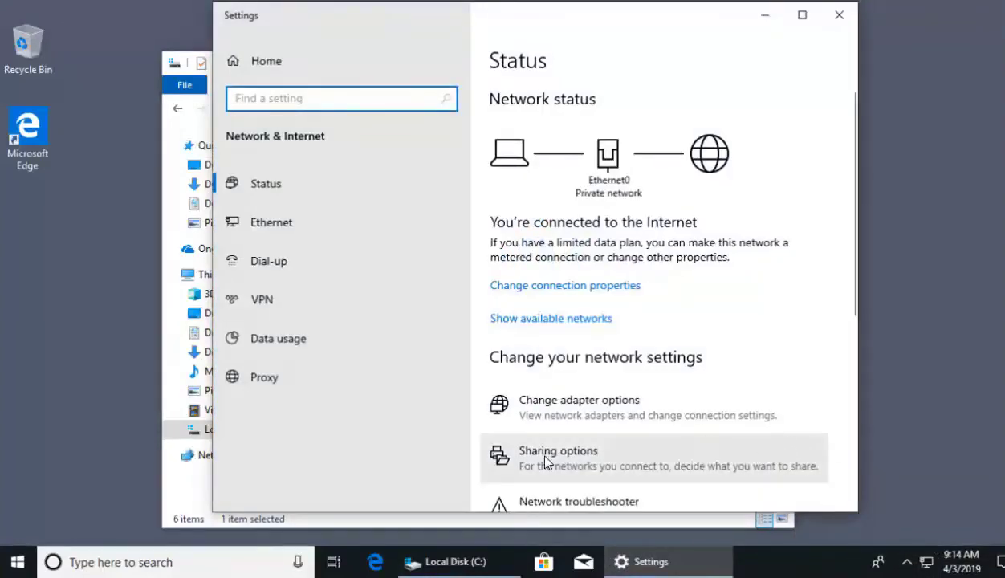
click(595, 463)
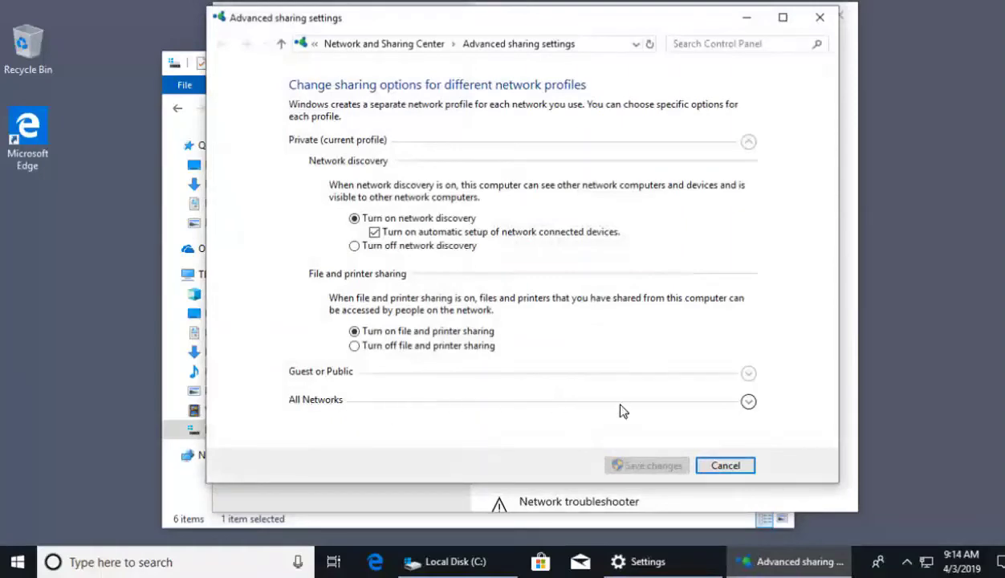
click(749, 402)
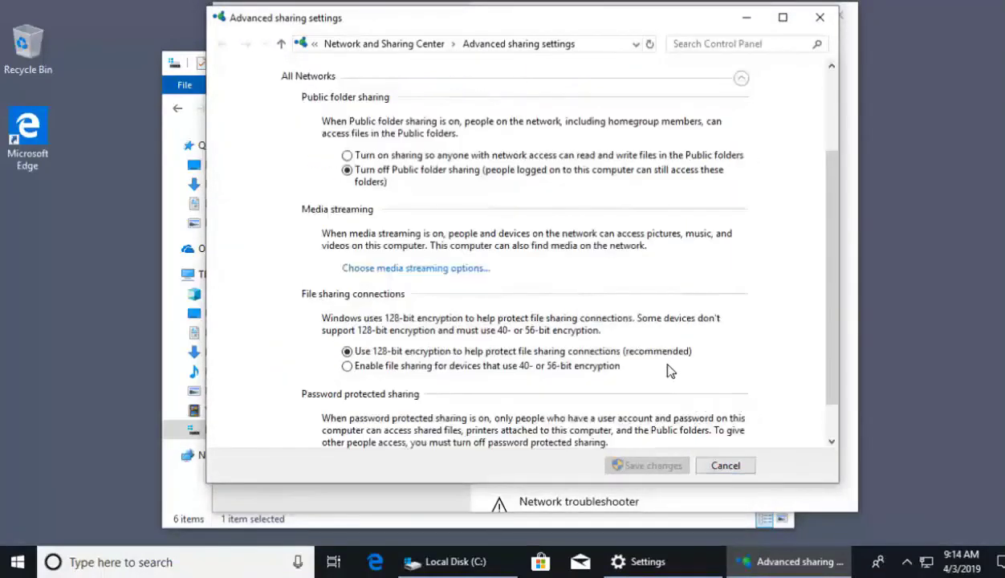
scroll(826, 393, down, 1)
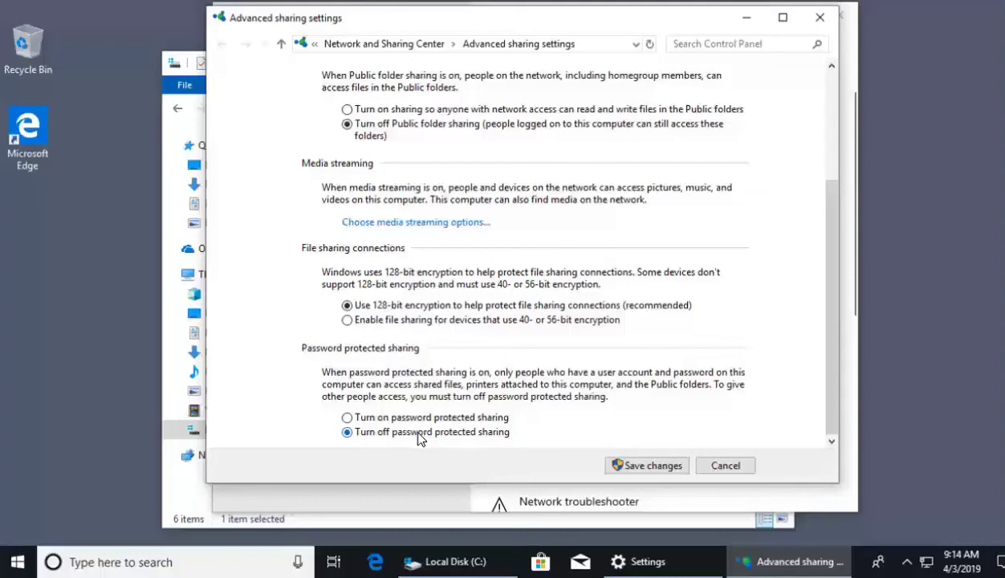
click(635, 467)
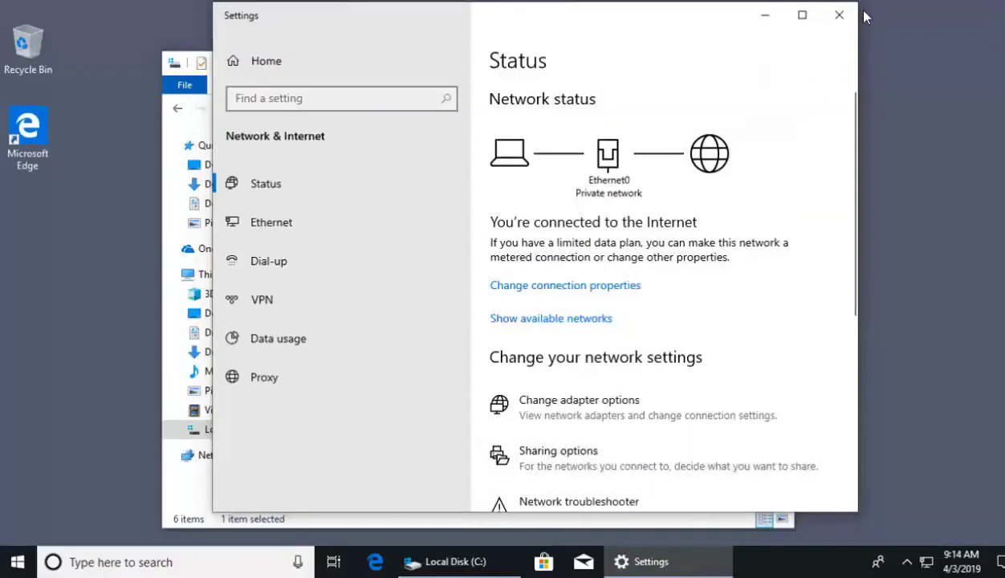
click(838, 14)
click(547, 301)
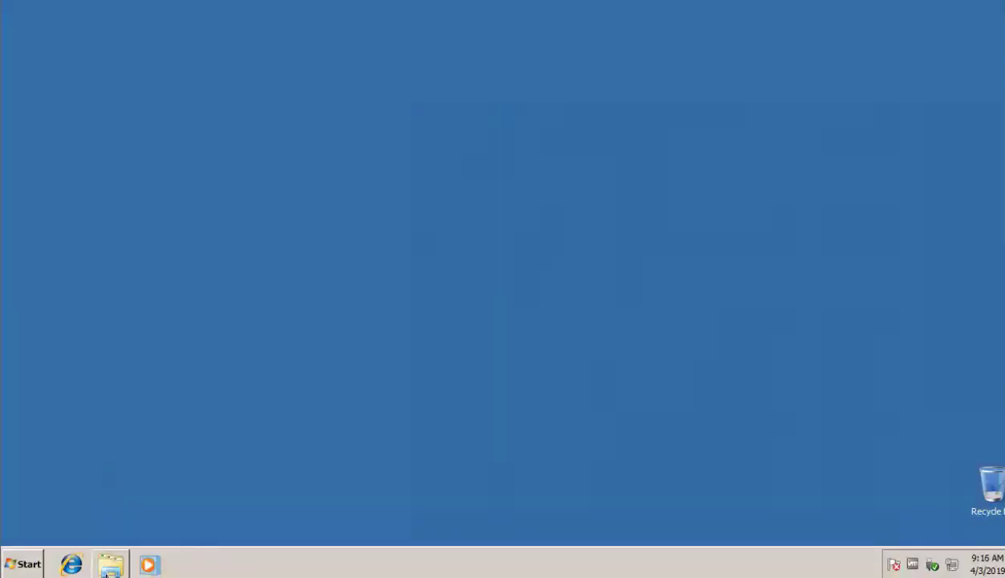
- On the other computer, browse the network to DESKTOP-N52145O and open its Support_Tickets share
click(110, 571)
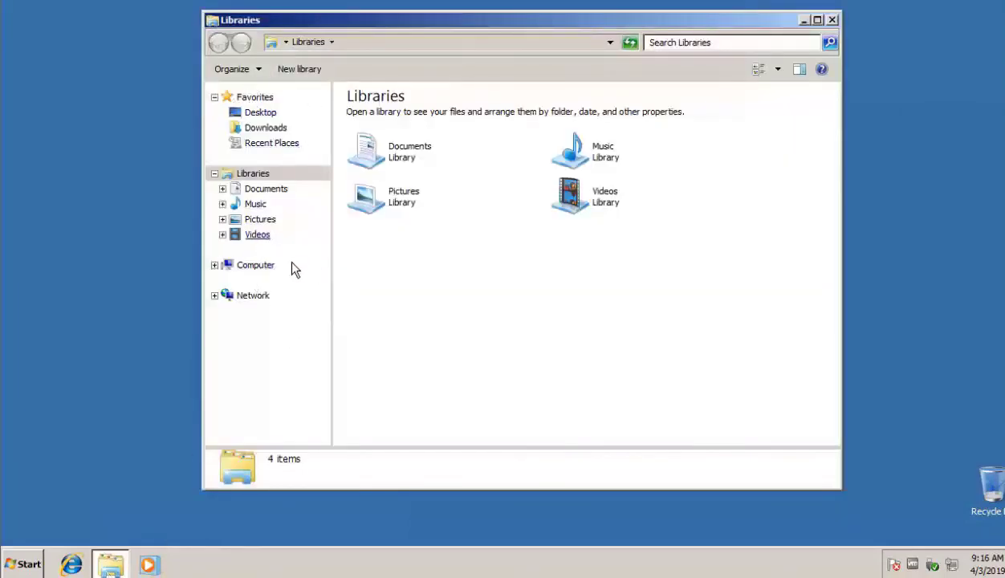
click(251, 297)
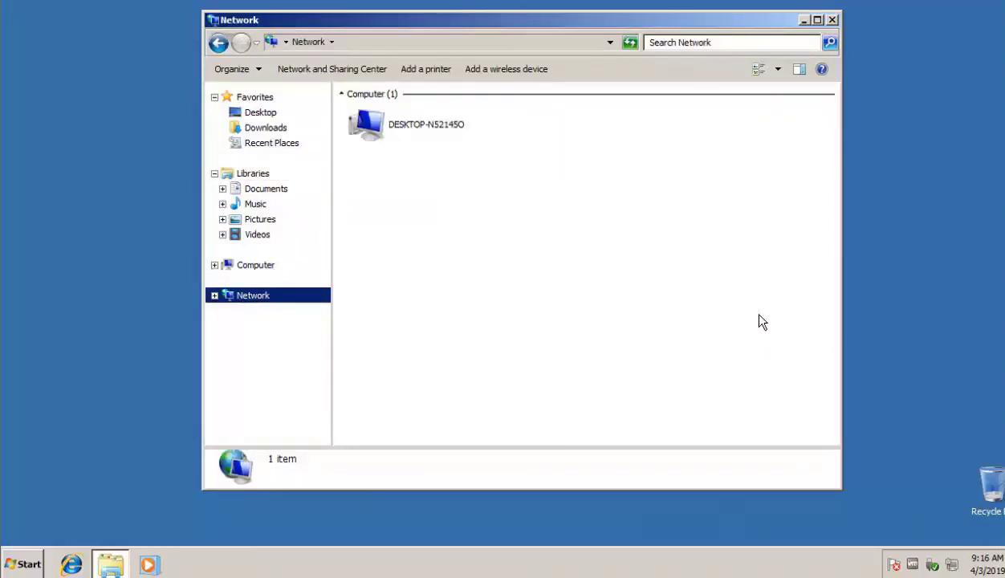
click(419, 137)
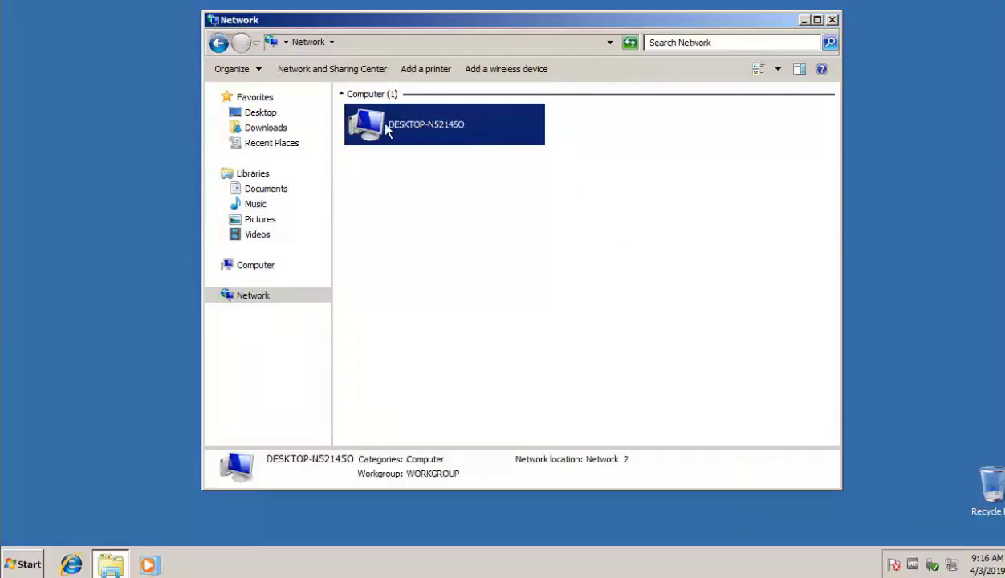
double_click(385, 131)
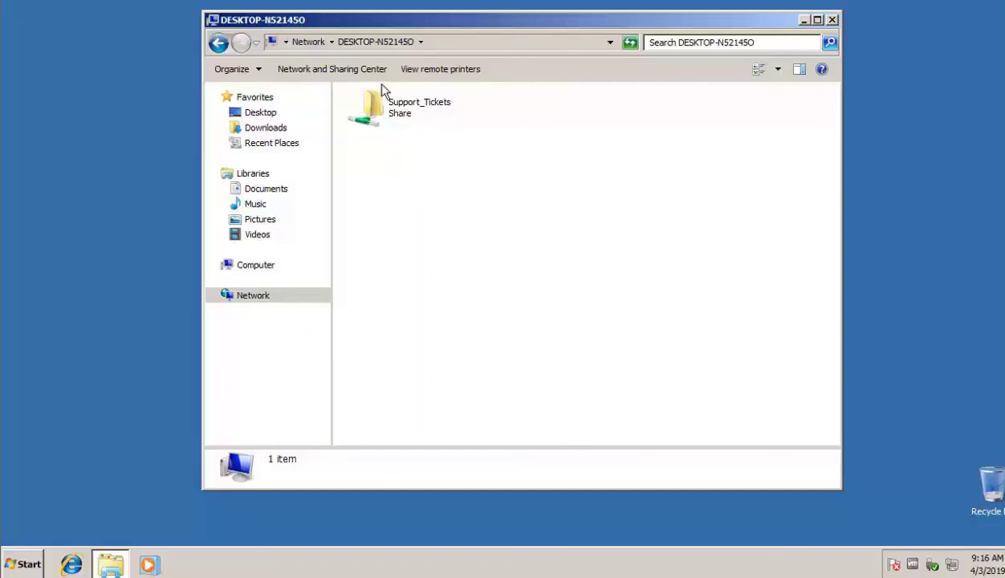
double_click(413, 108)
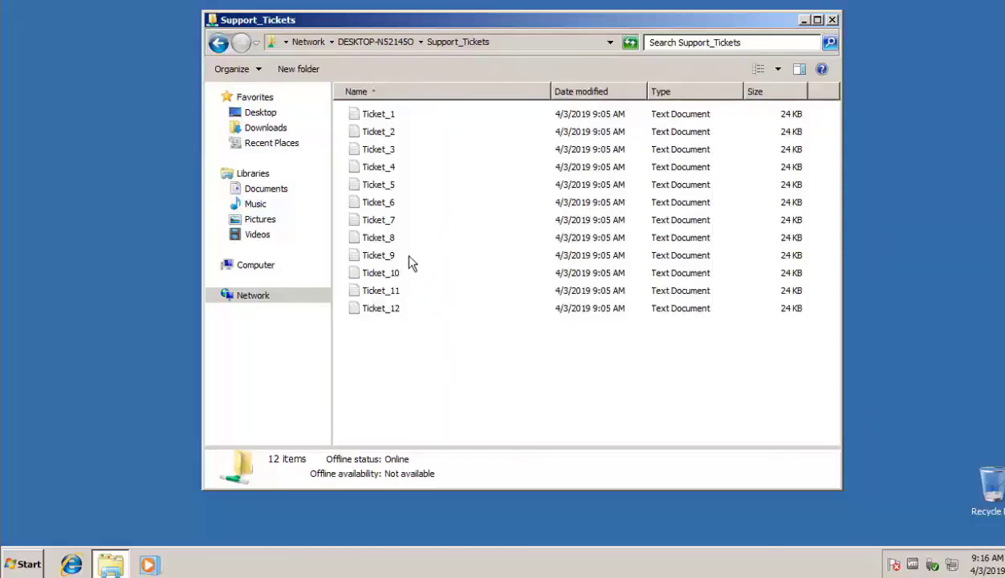
- Open the shared Ticket_1 file and replace all of its text with "HAHAHA"
double_click(385, 114)
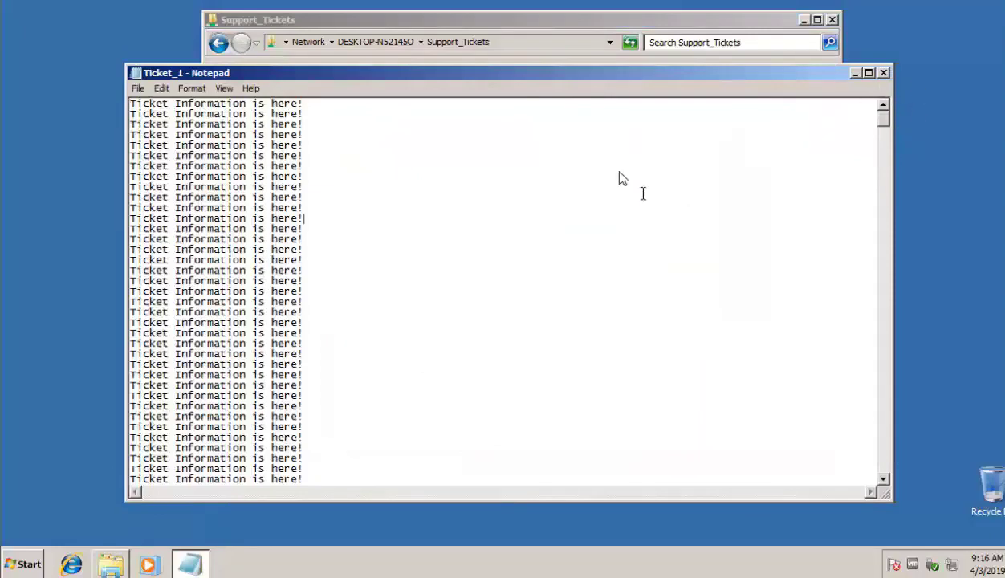
key(ctrl+a)
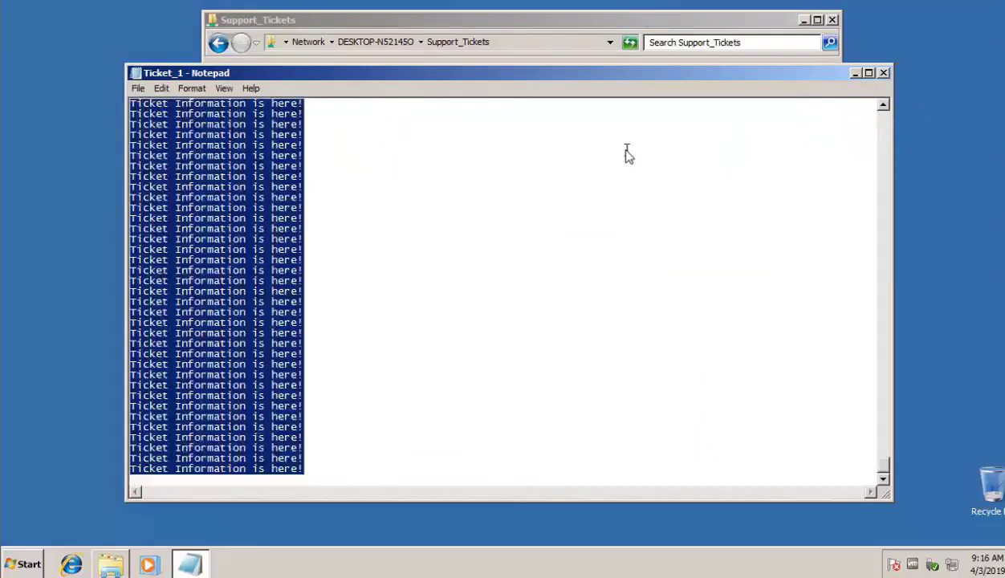
key(Delete)
text(HAHAHA)
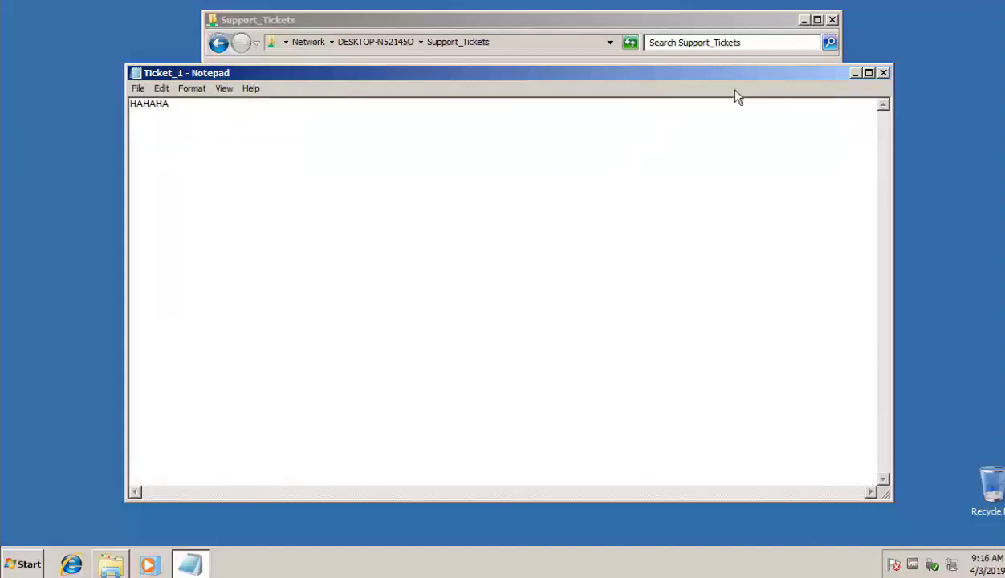
- Try to save the edited text over Ticket_1 in the share, and close the file without saving
key(ctrl+s)
double_click(294, 200)
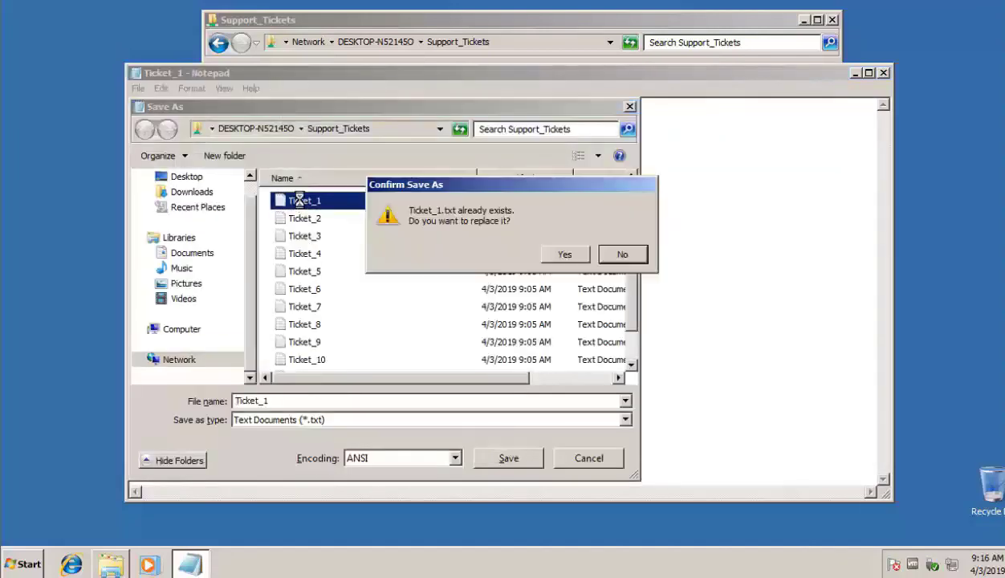
click(553, 253)
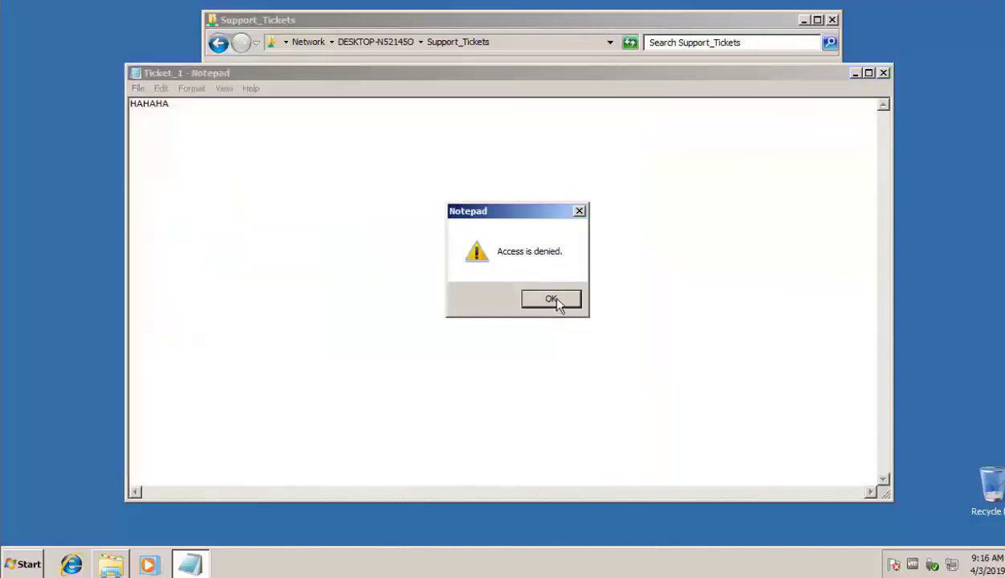
click(554, 299)
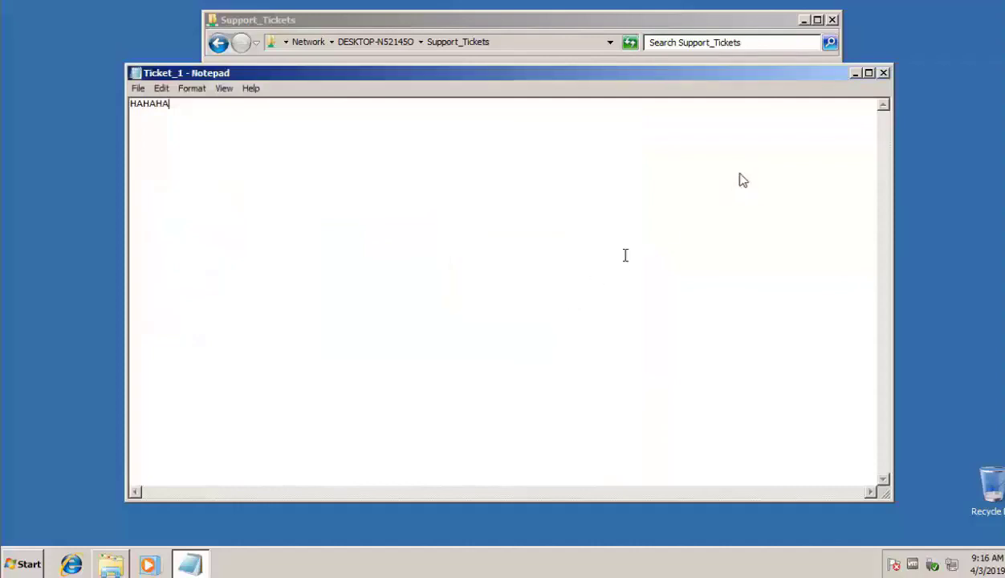
click(884, 73)
click(556, 265)
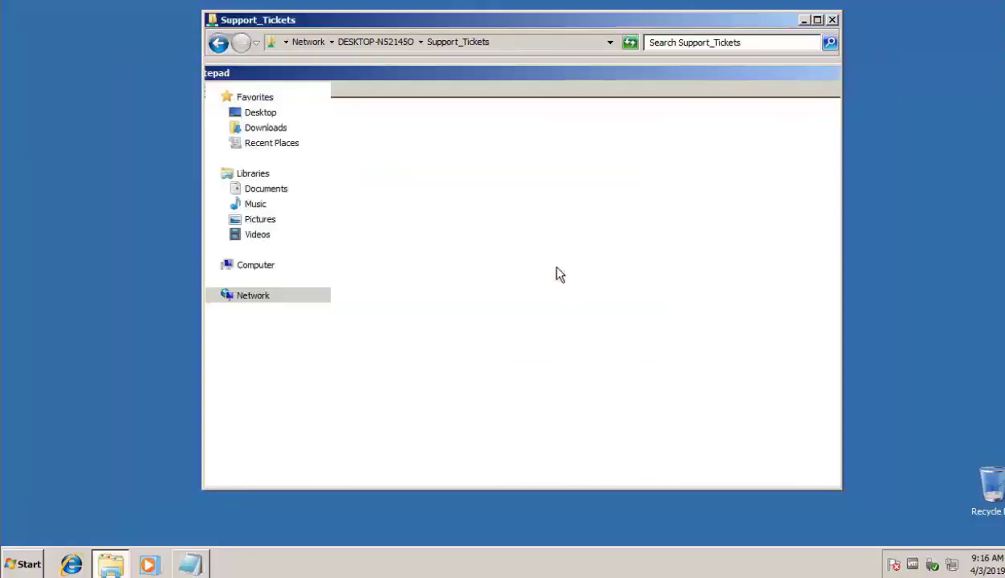
- Reopen the shared Ticket_1 file to check its contents, and close it
double_click(398, 118)
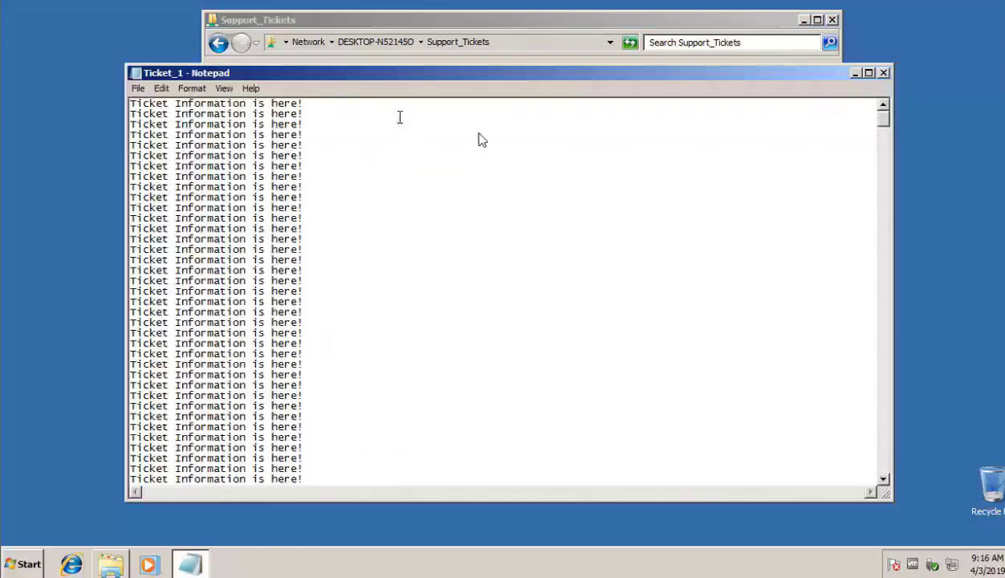
click(883, 73)
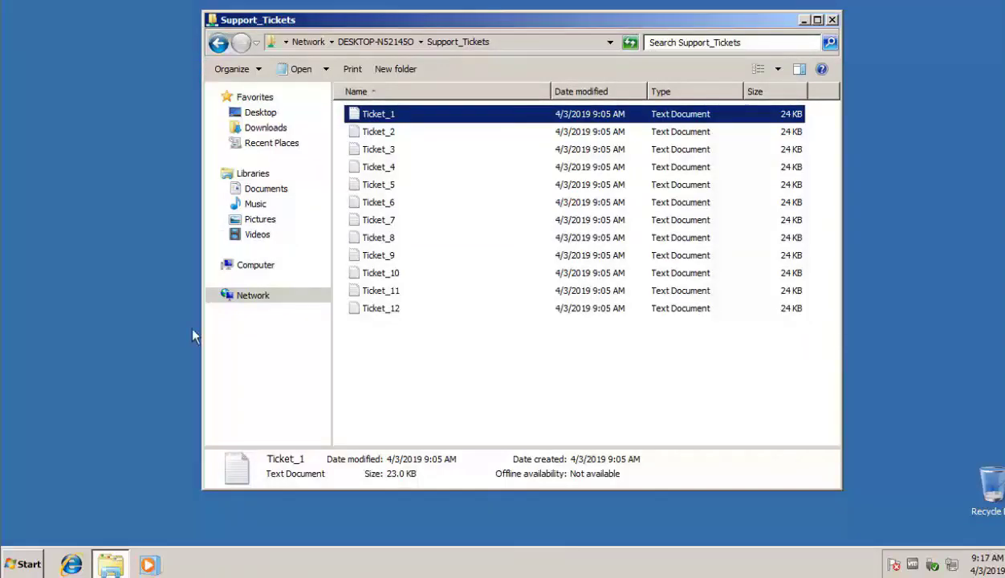
click(494, 379)
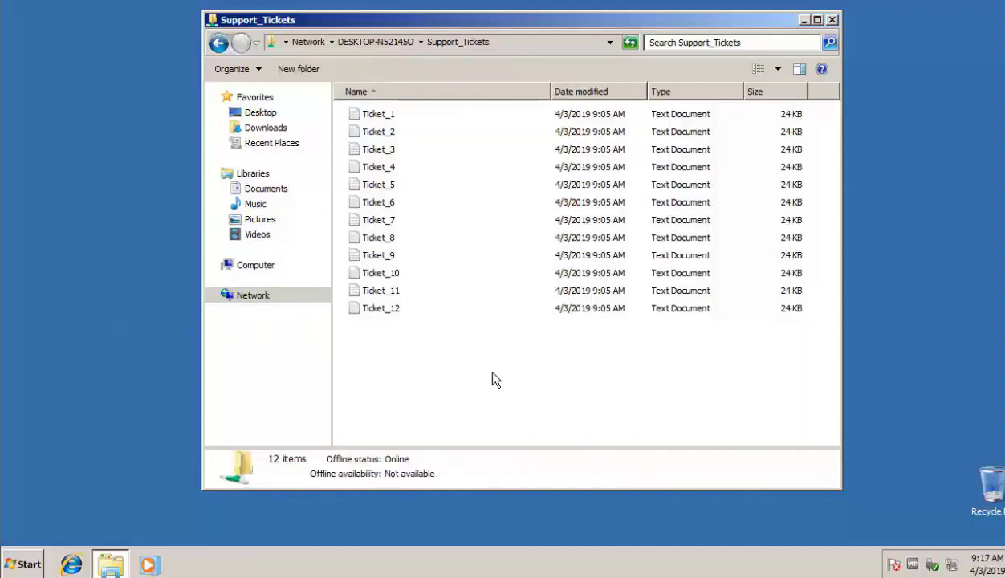